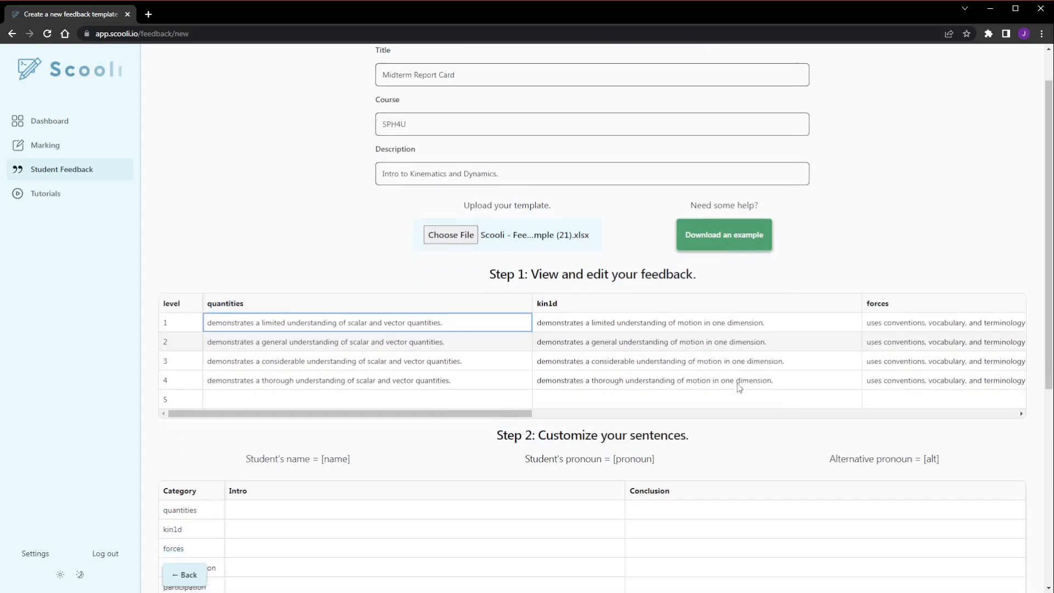
Step: Enter [name] as the intro of the quantities category in the sentence customization table
scroll(623, 332, "right", 5)
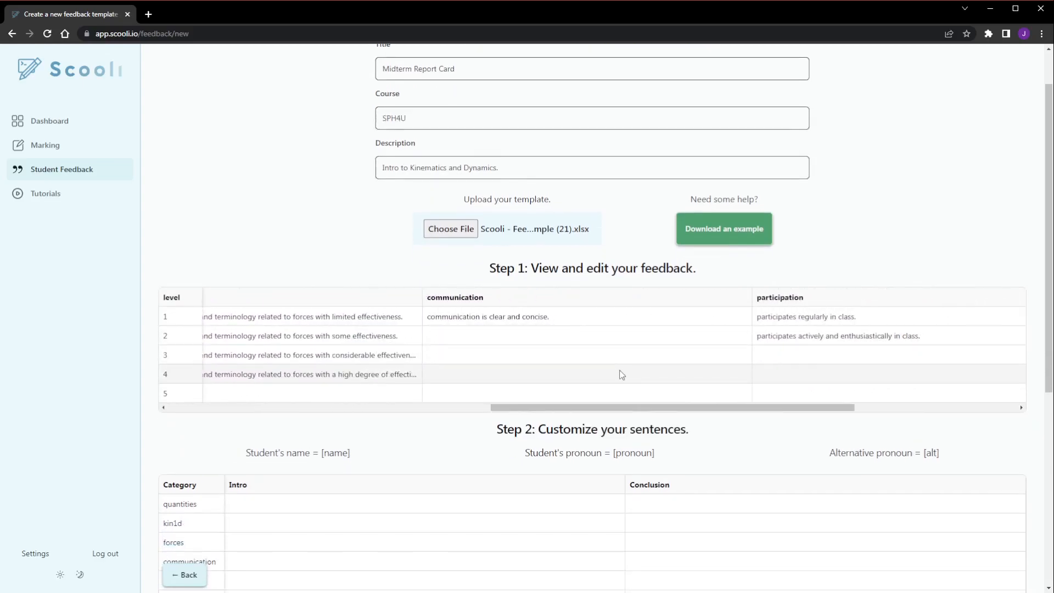
scroll(619, 372, "right", 3)
scroll(618, 371, "down", 2)
scroll(614, 369, "down", 1)
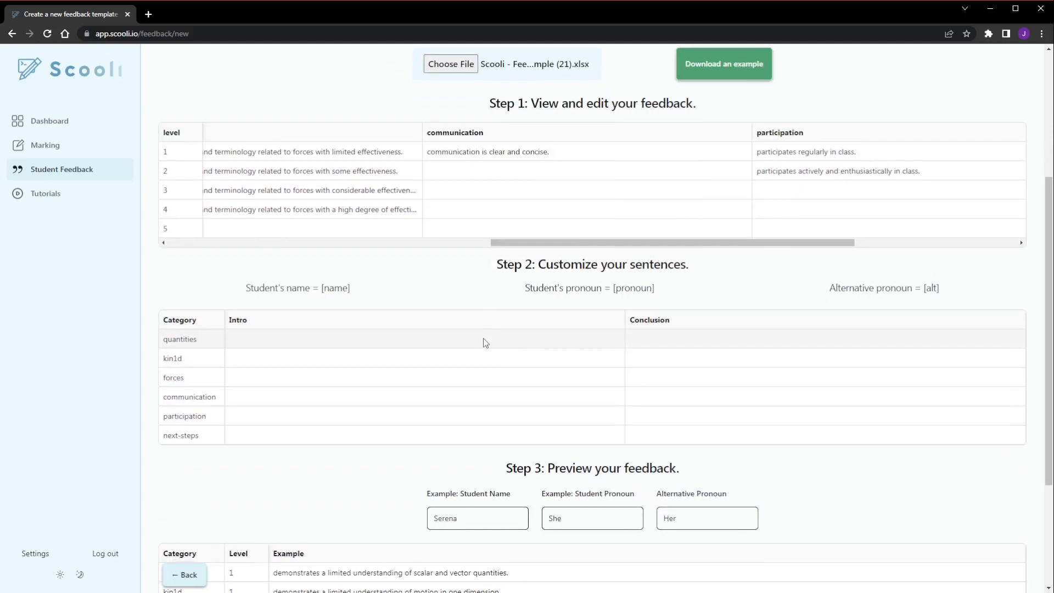
scroll(485, 343, "down", 3)
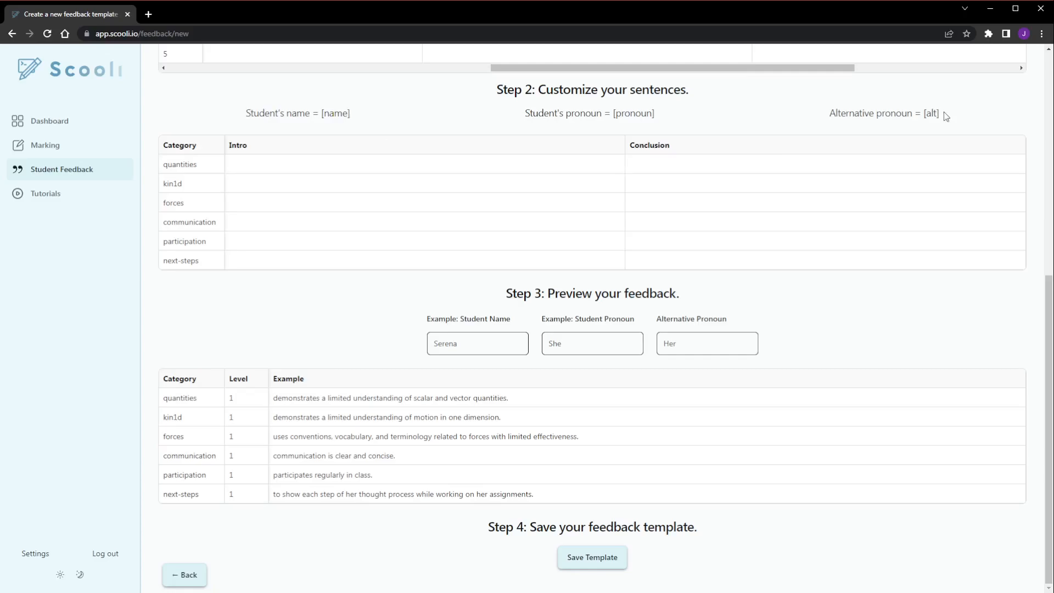
left_click(403, 168)
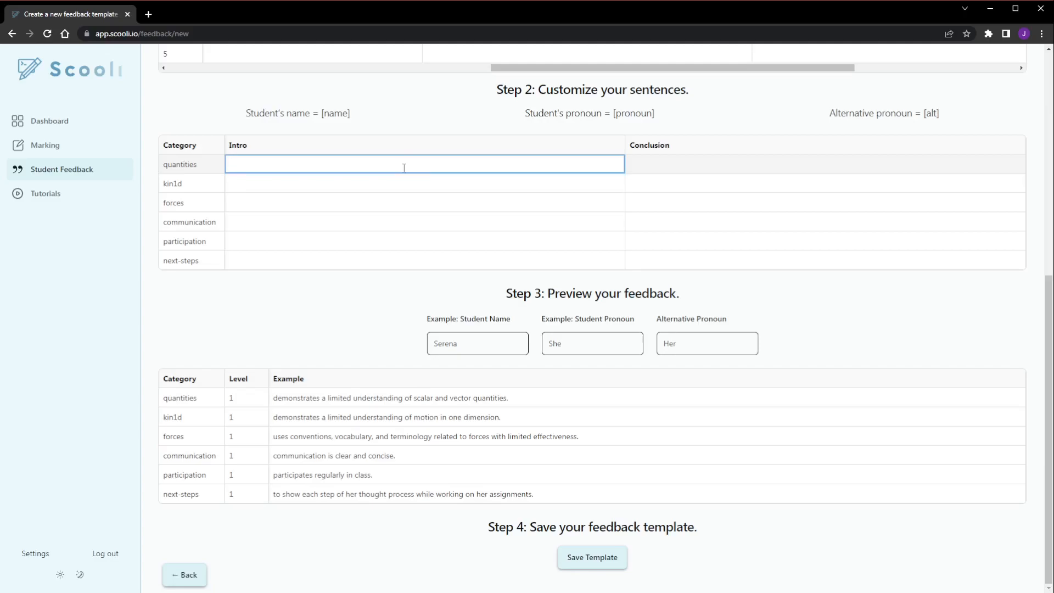
type("[name]")
key("Return")
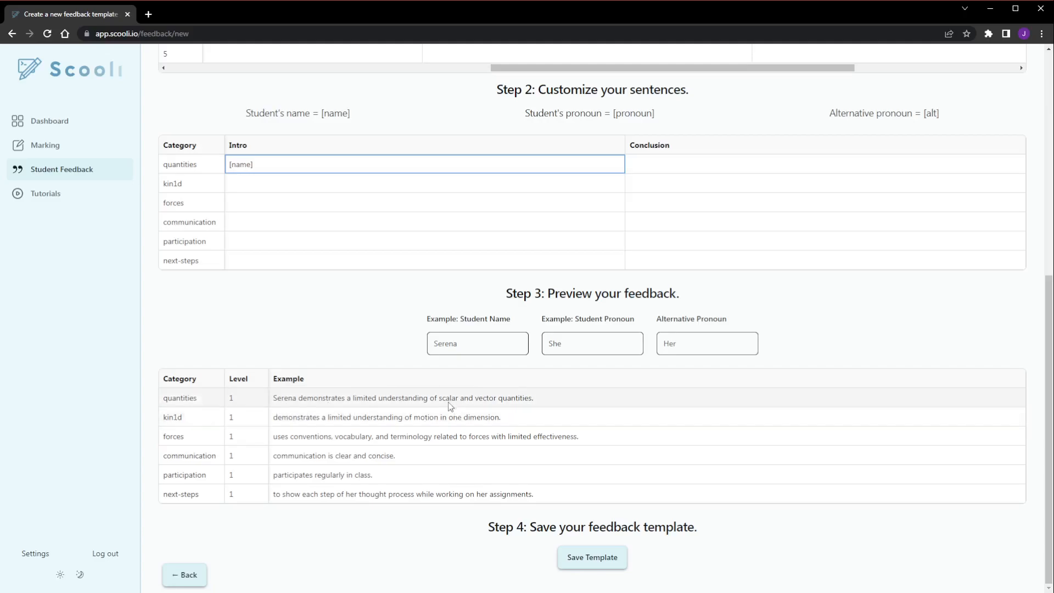
Step: Preview the quantities feedback at levels 4, 0 and 37, ending with the level set to 4
double_click(231, 403)
type("4")
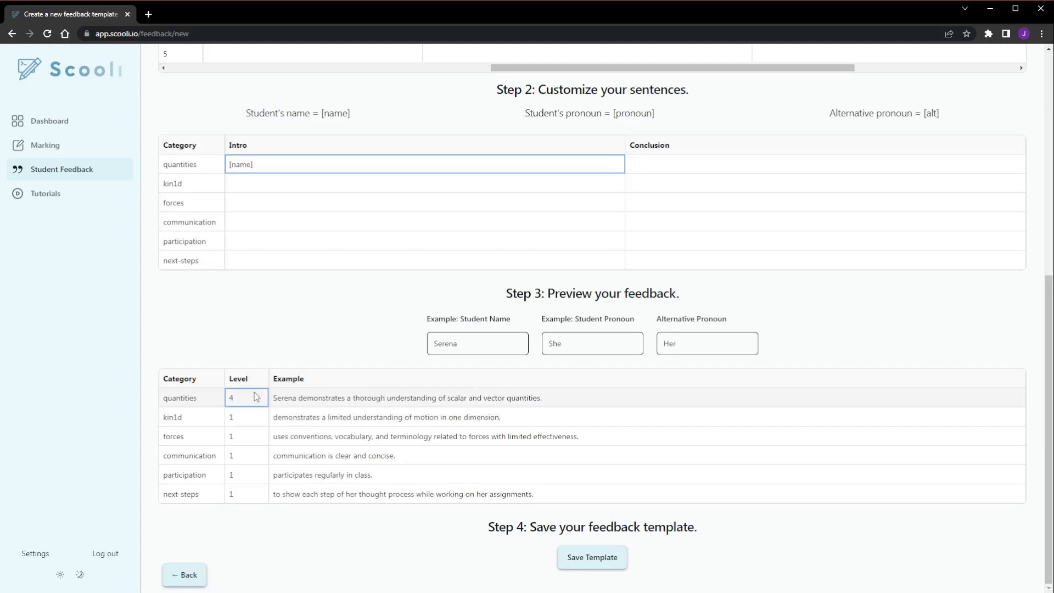
double_click(244, 397)
type("0")
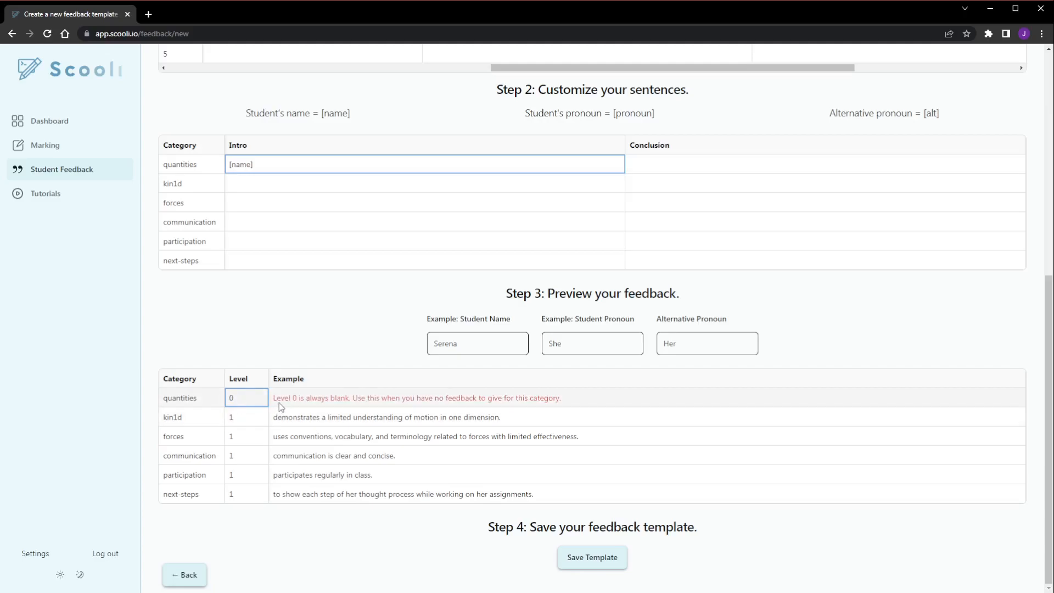
double_click(244, 399)
type("37")
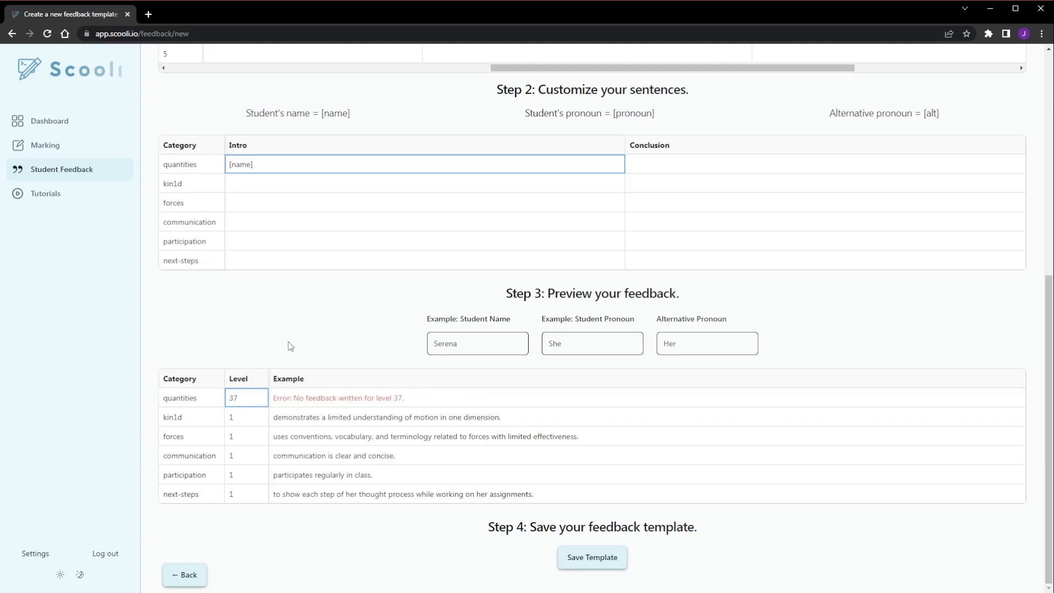
double_click(241, 399)
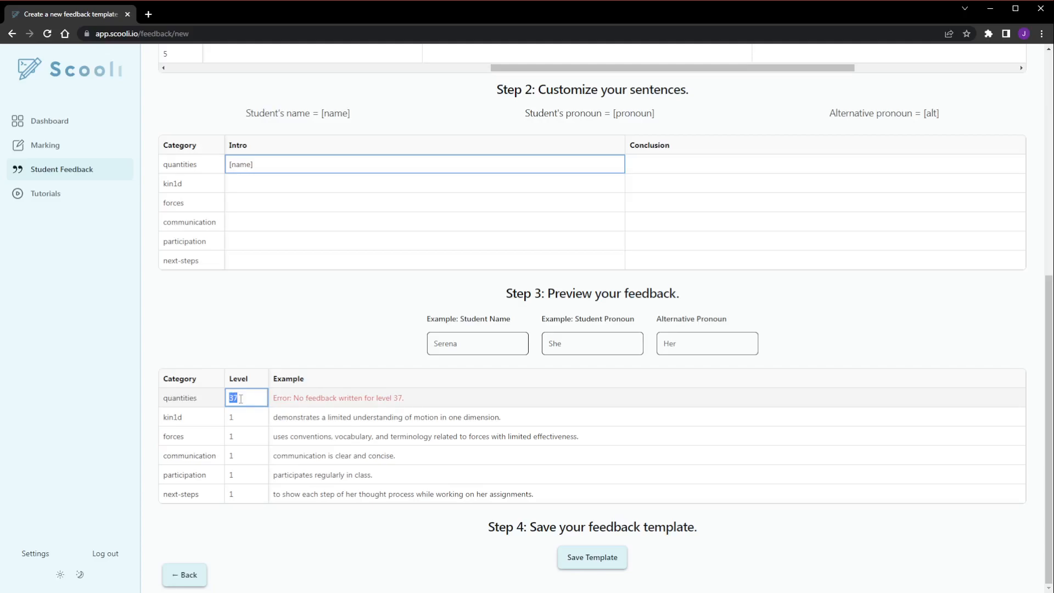
type("4")
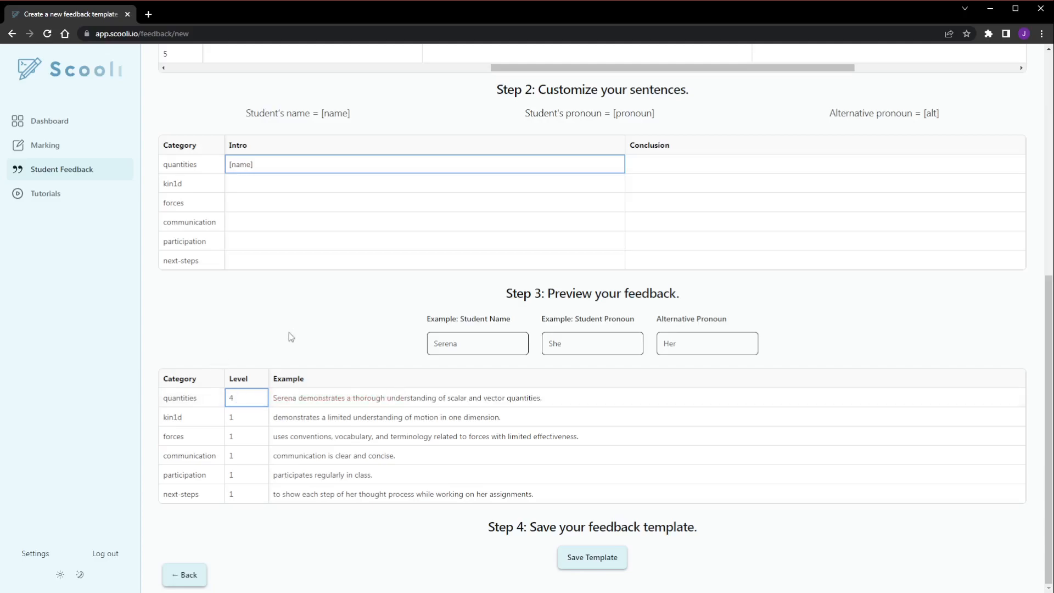
Step: Enter [pronoun] as the intro of the kin1d category and [name] as the intro of the forces category
scroll(302, 347, "up", 1)
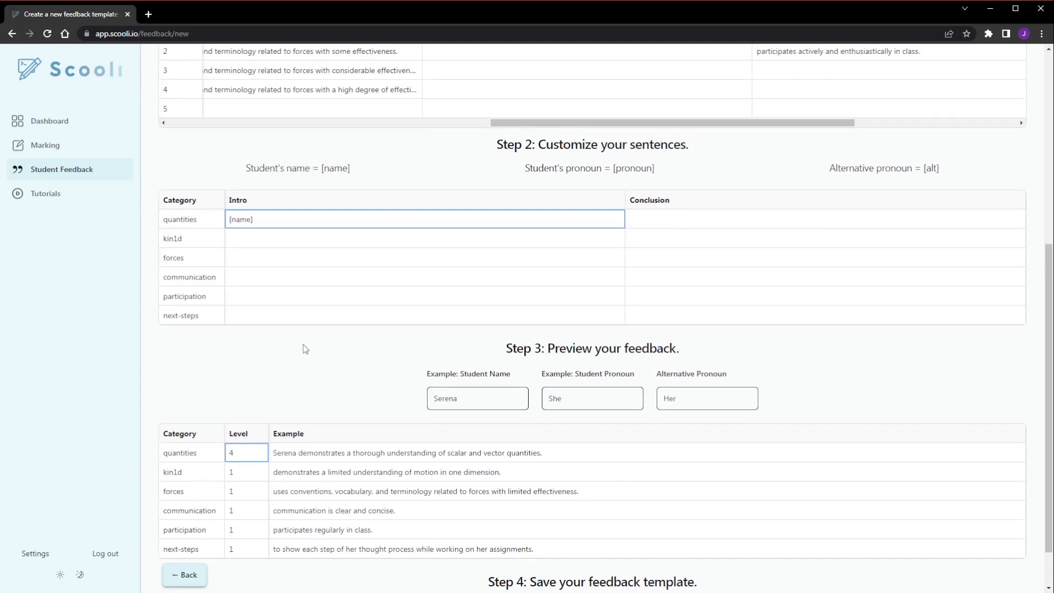
scroll(305, 349, "up", 1)
left_click(284, 297)
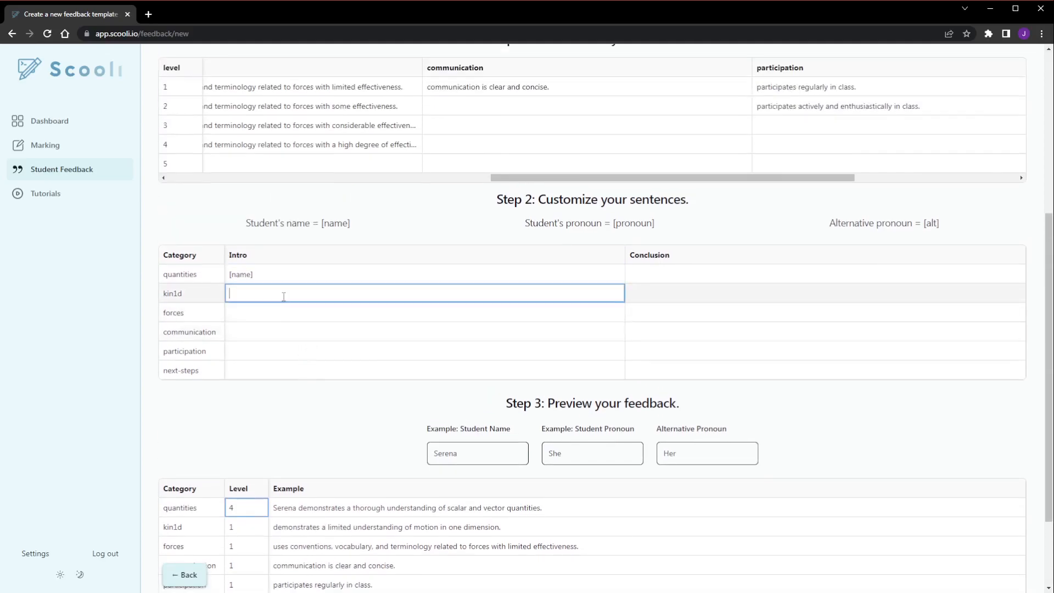
type("[pronoun")
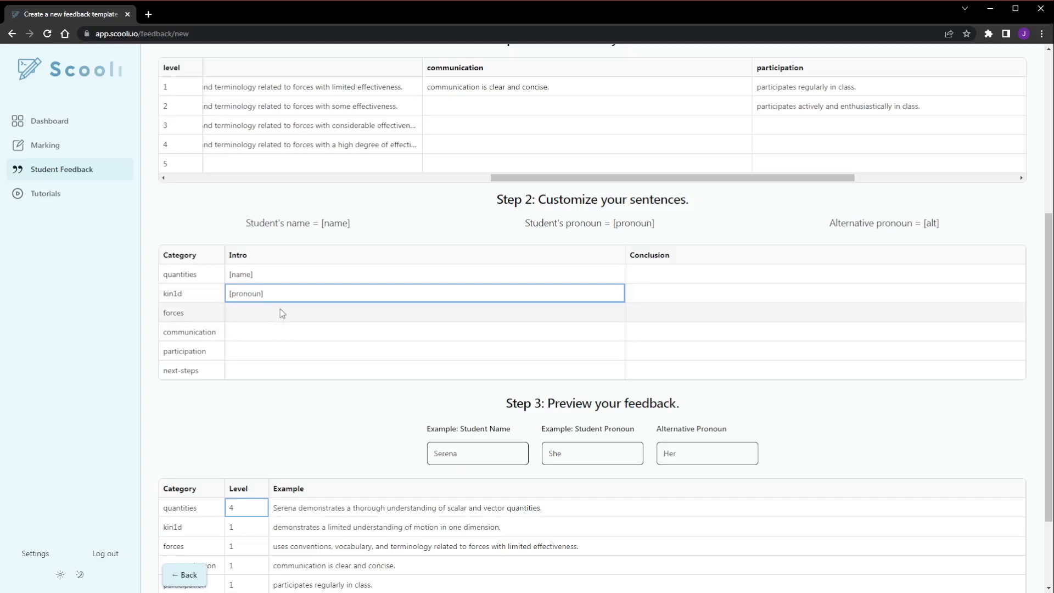
left_click(280, 308)
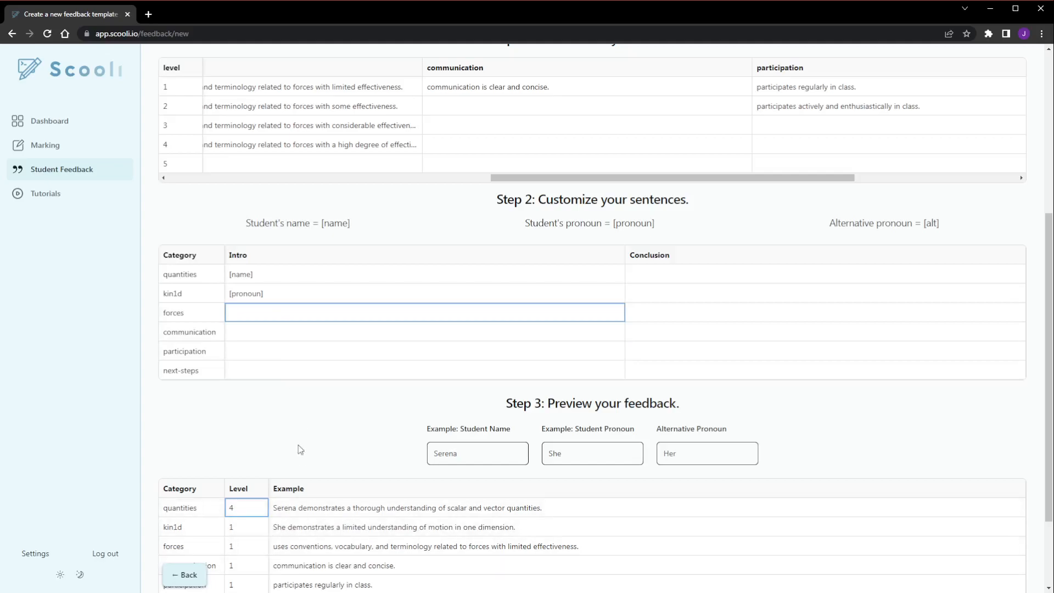
left_click(270, 314)
type("[name")
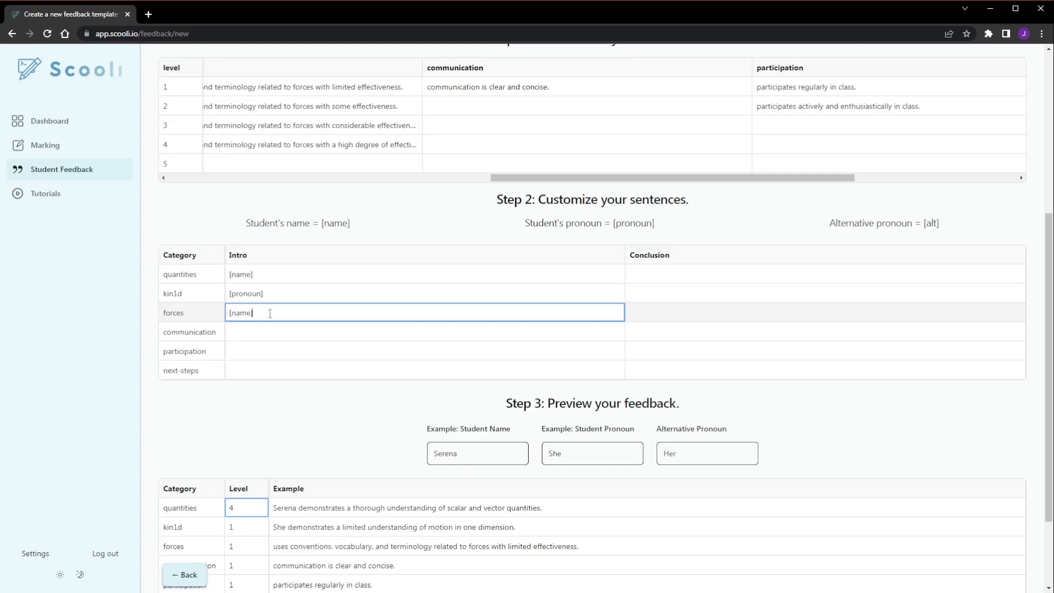
key("Return")
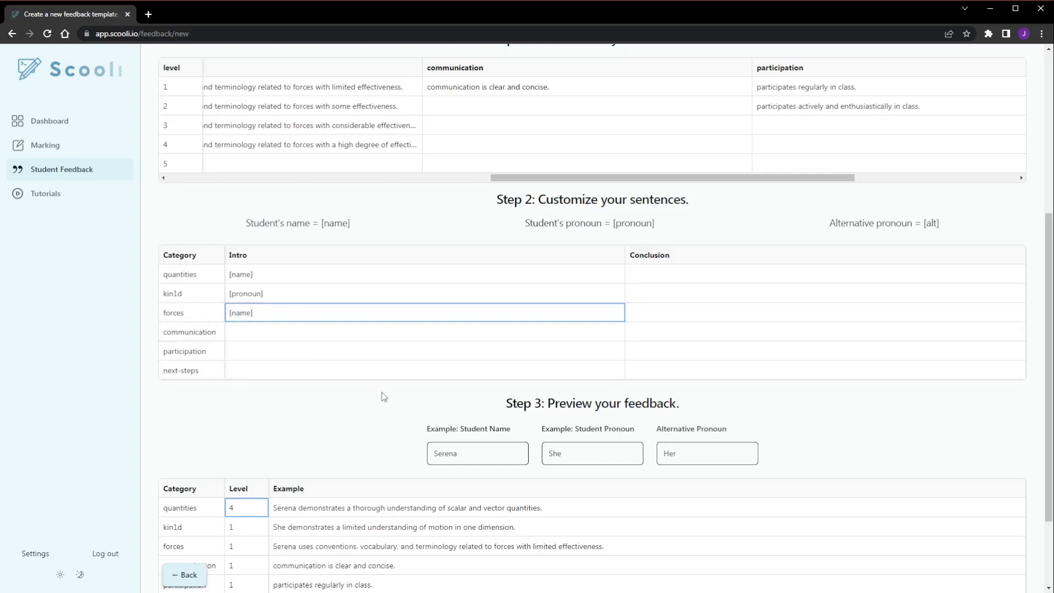
Step: Enter [alt] as the intro of the communication category and [pronoun] as the intro of the participation category
scroll(381, 392, "down", 1)
left_click(260, 277)
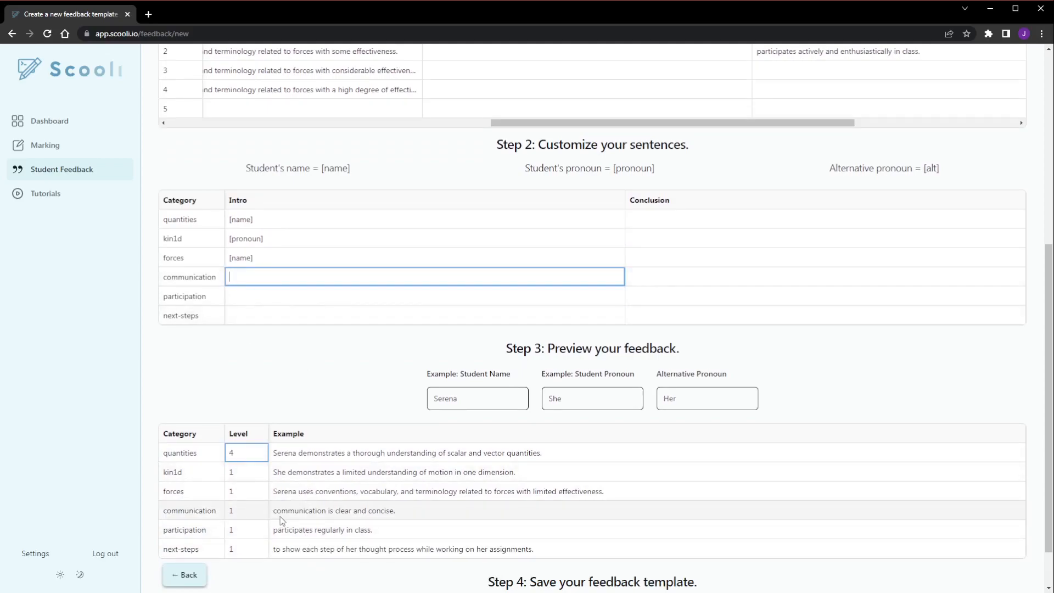
type("[alt]")
key("Return")
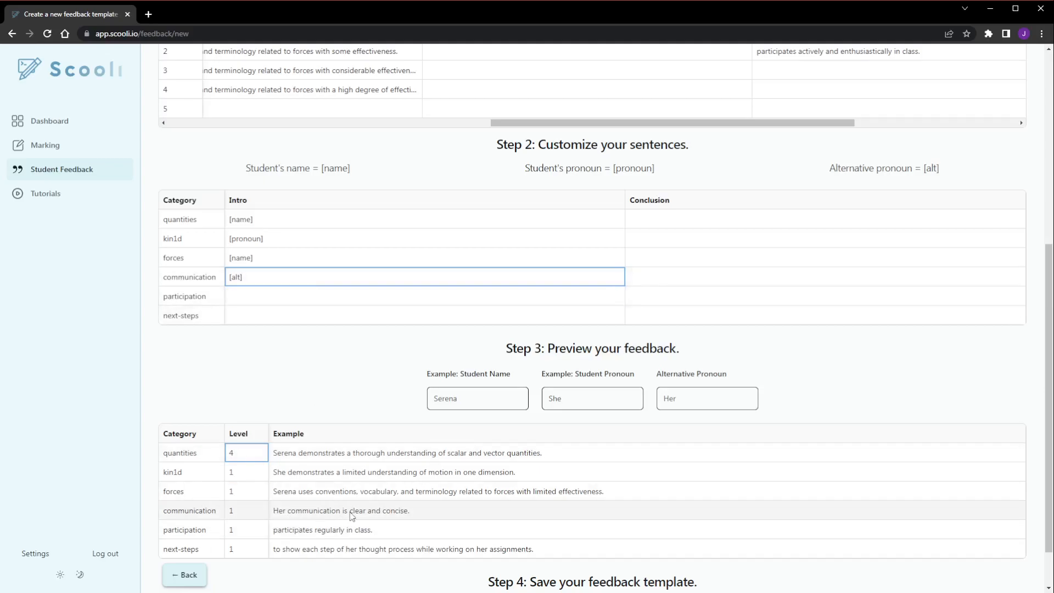
double_click(262, 293)
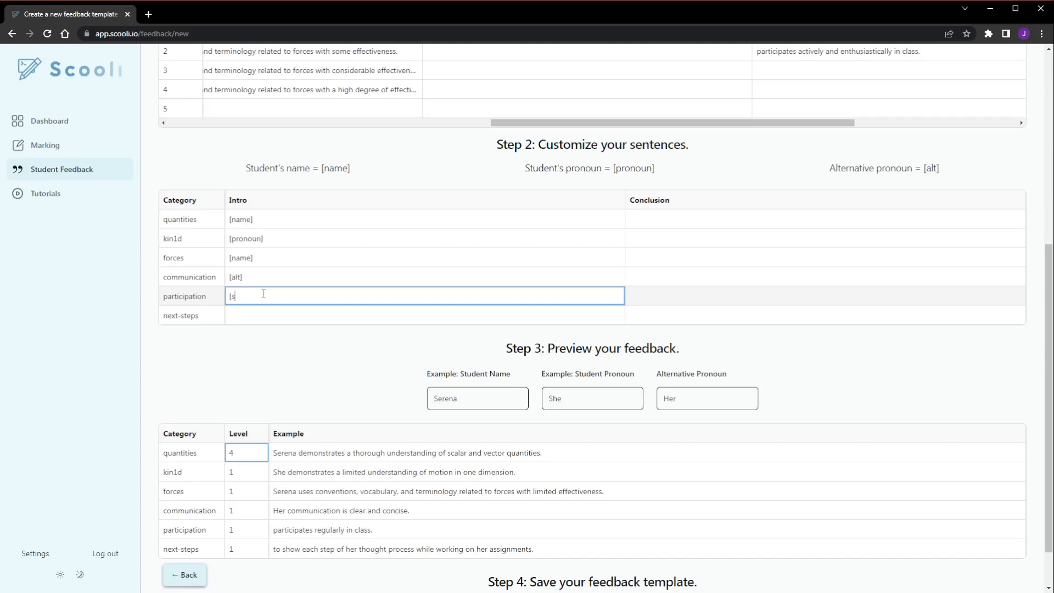
type("[pronoun]")
key("Return")
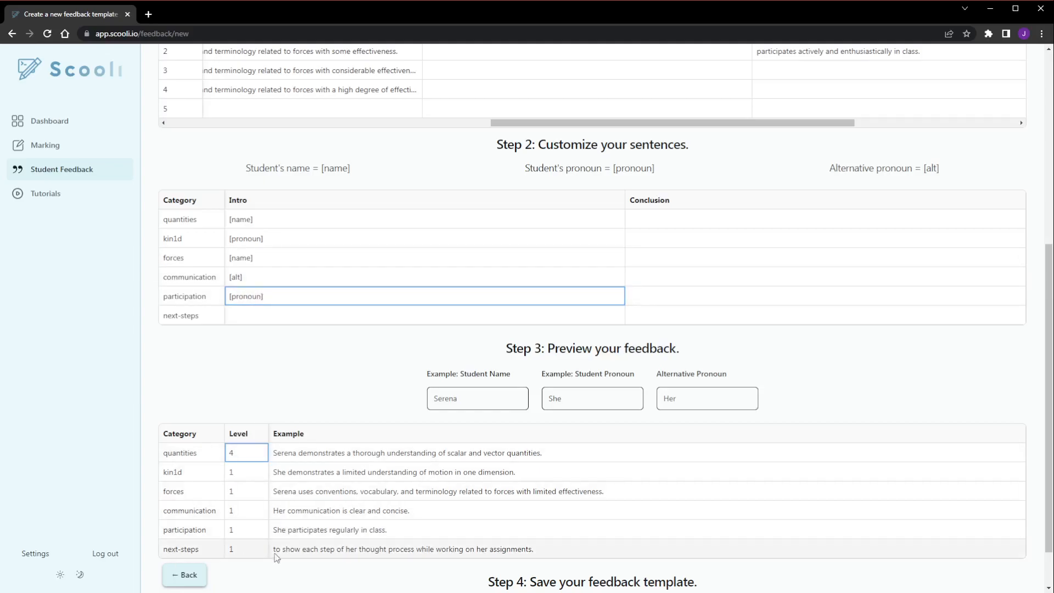
Step: Write "Moving forward, I'd encourage [name]" as the intro of the next-steps category
double_click(278, 314)
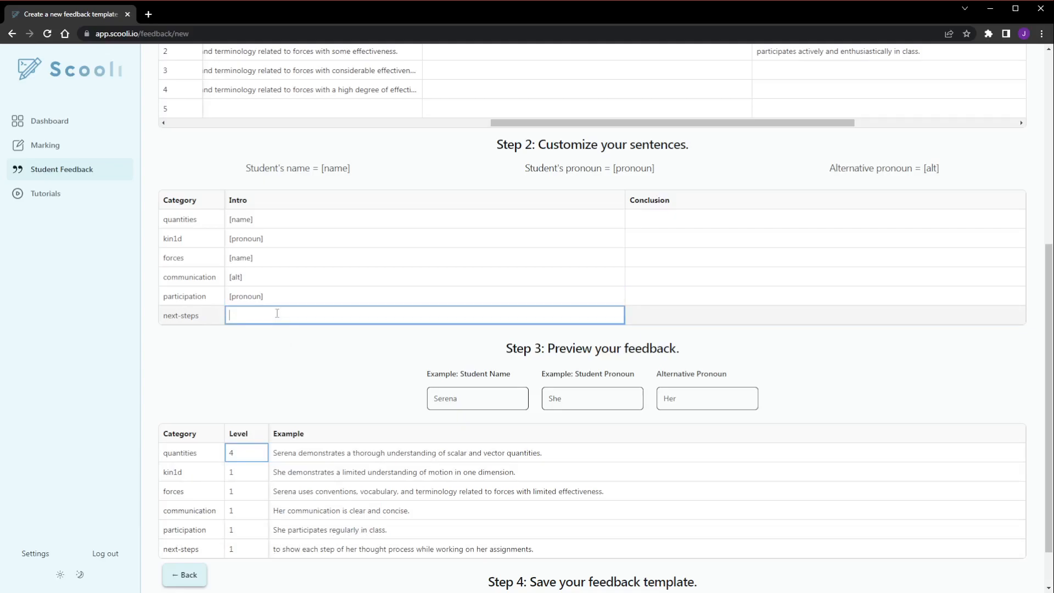
type("[alt]")
key("BackSpace")
key("BackSpace")
key("BackSpace")
key("BackSpace")
key("BackSpace")
key("BackSpace")
type("Moving forward, I'd encourage [name]")
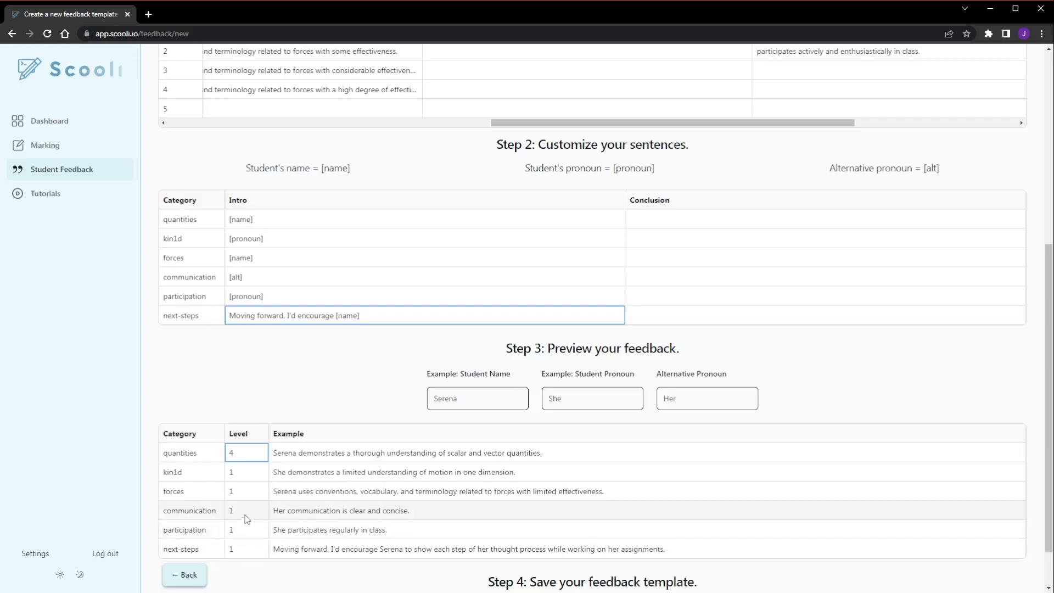
Step: Preview the kin1d feedback at levels 3, 5 and 4, ending with the level set to 2
left_click(252, 470)
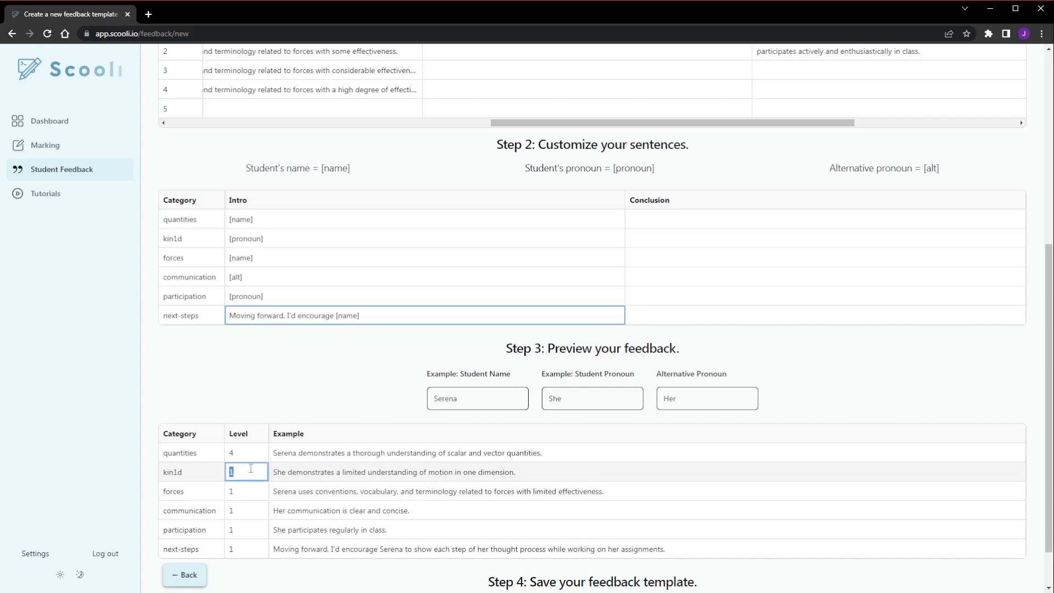
type("3")
key("Return")
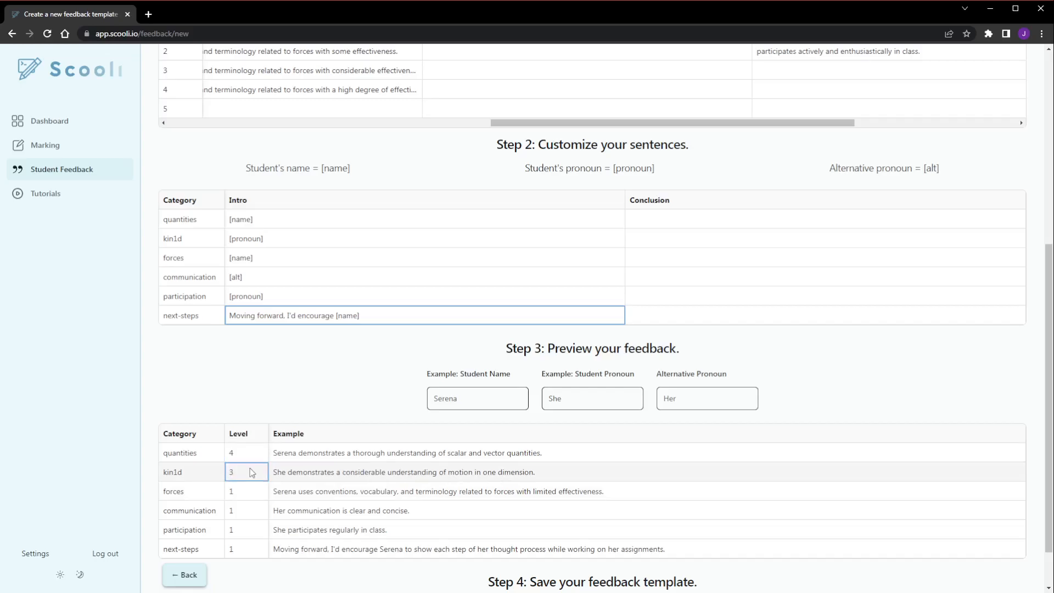
left_click(251, 468)
type("5")
key("Return")
left_click(252, 472)
type("4")
key("Return")
left_click(252, 472)
type("2")
key("Return")
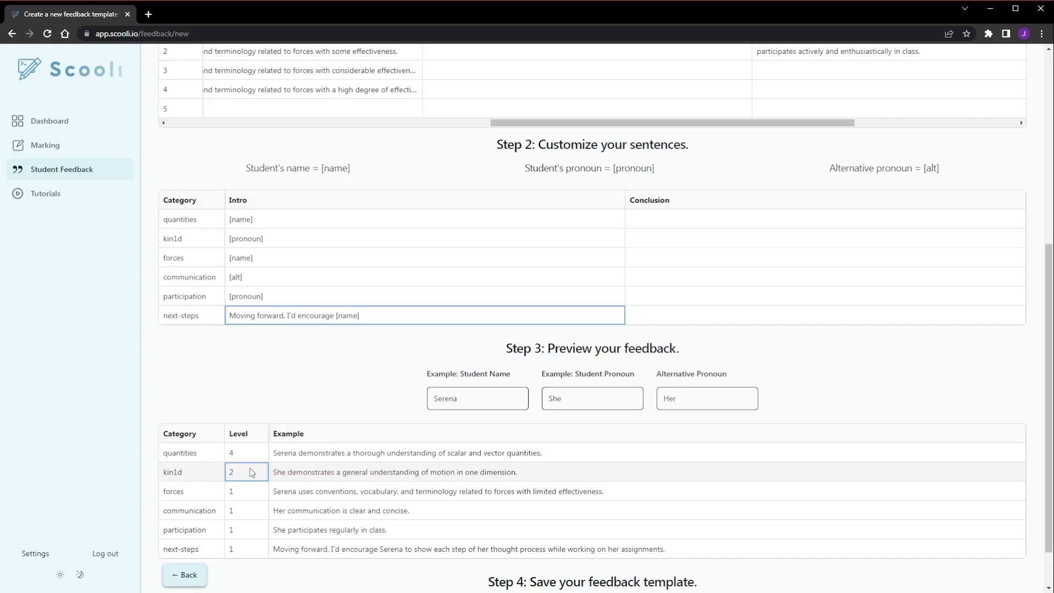
Step: Set the preview level of forces to 3, and try participation at level 4 before setting it to 2
scroll(251, 472, "down", 1)
left_click(261, 439)
type("3")
left_click(256, 482)
type("4")
left_click(280, 526)
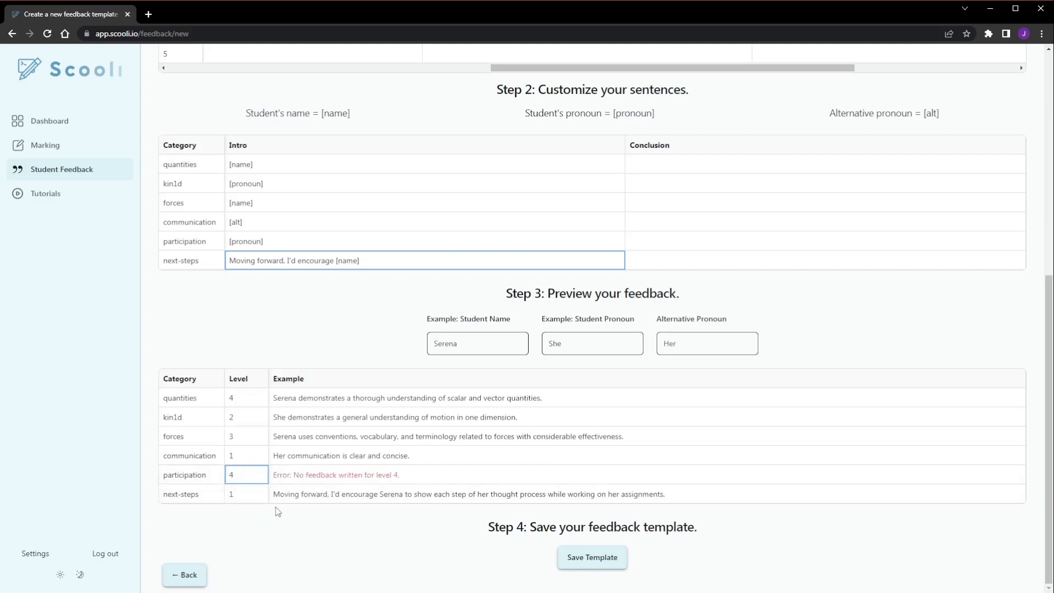
left_click(259, 473)
type("2")
left_click(259, 516)
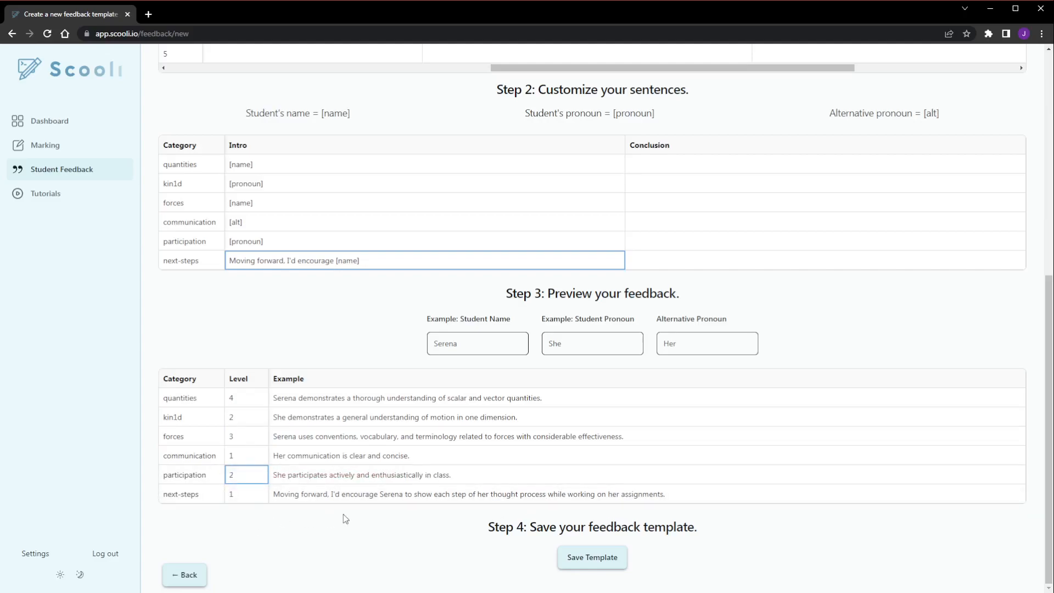
Step: Save the feedback template and open the Midterm Report Card template for editing
left_click(608, 566)
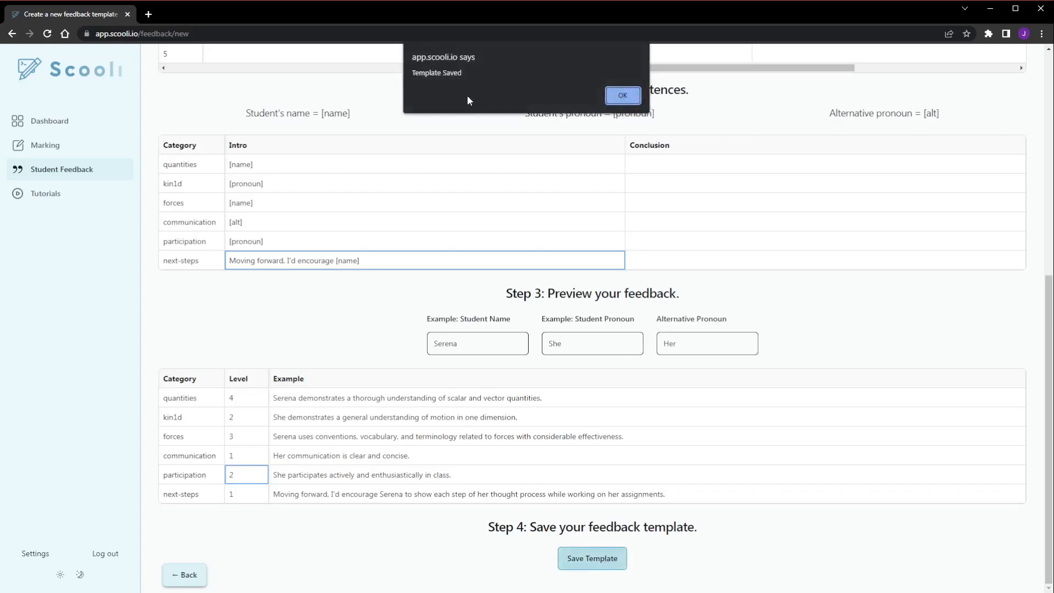
left_click(622, 96)
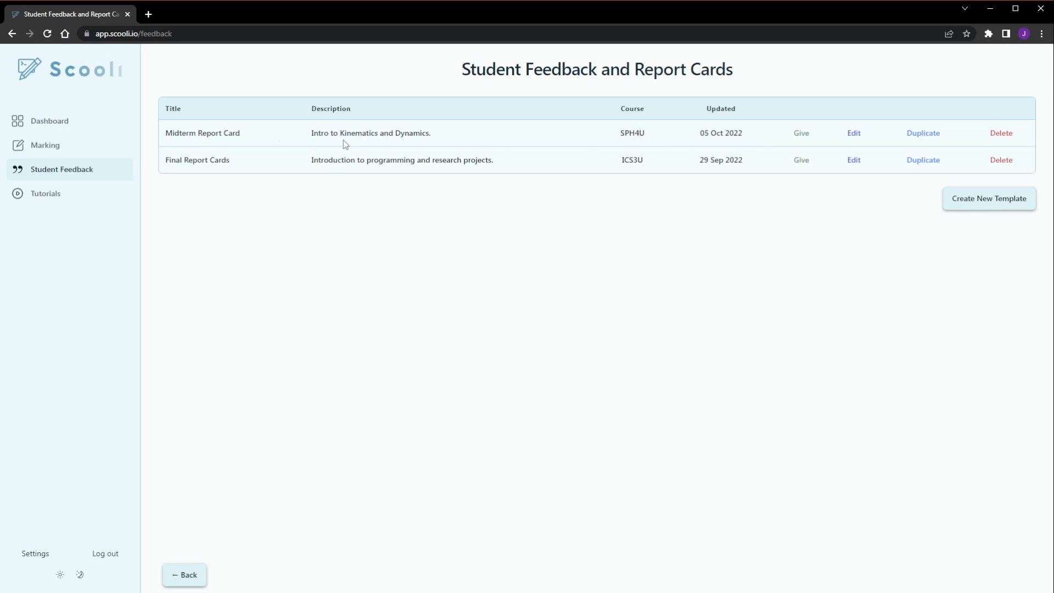
left_click(854, 134)
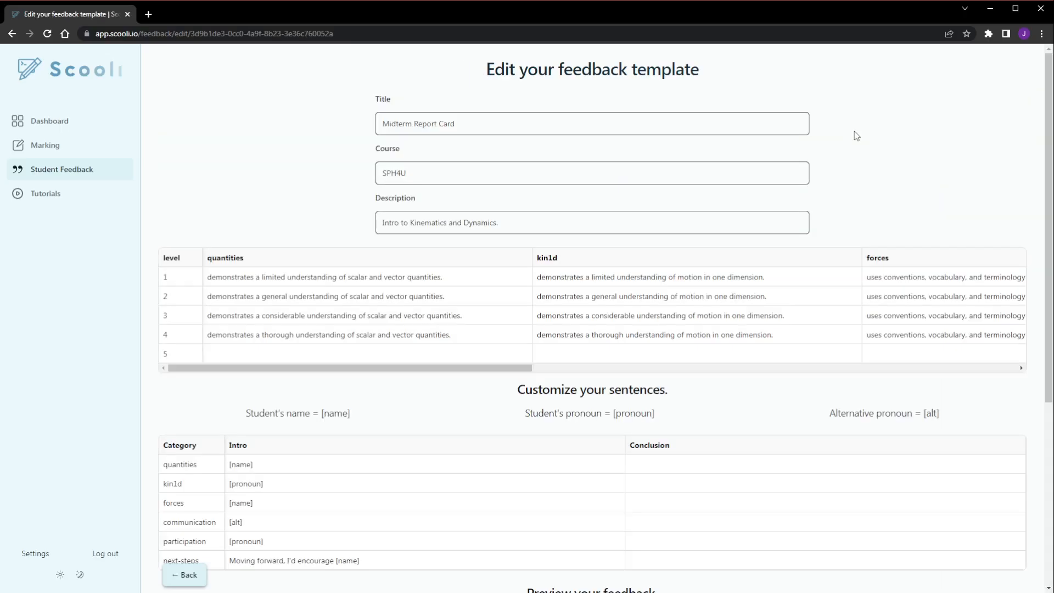
Step: Set the preview level of the communication category to 2 and save the template changes
scroll(832, 170, "down", 5)
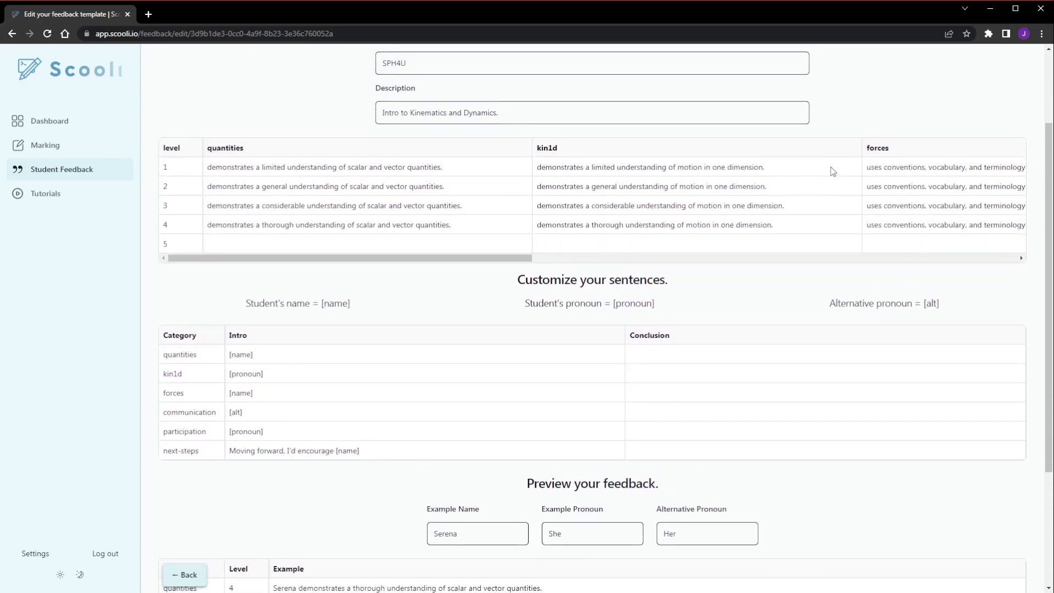
double_click(250, 470)
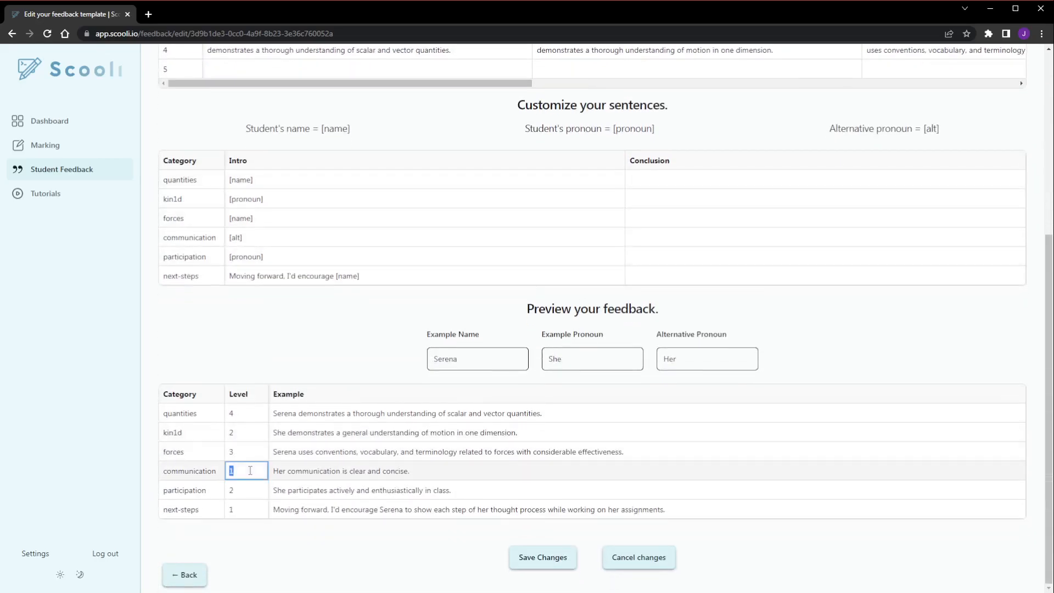
type("2")
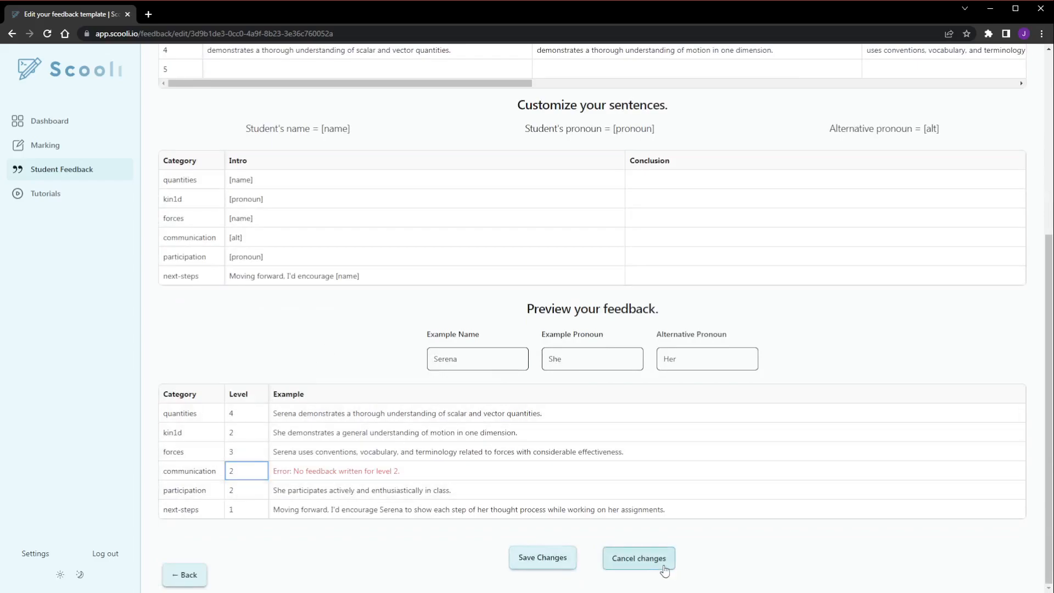
left_click(542, 560)
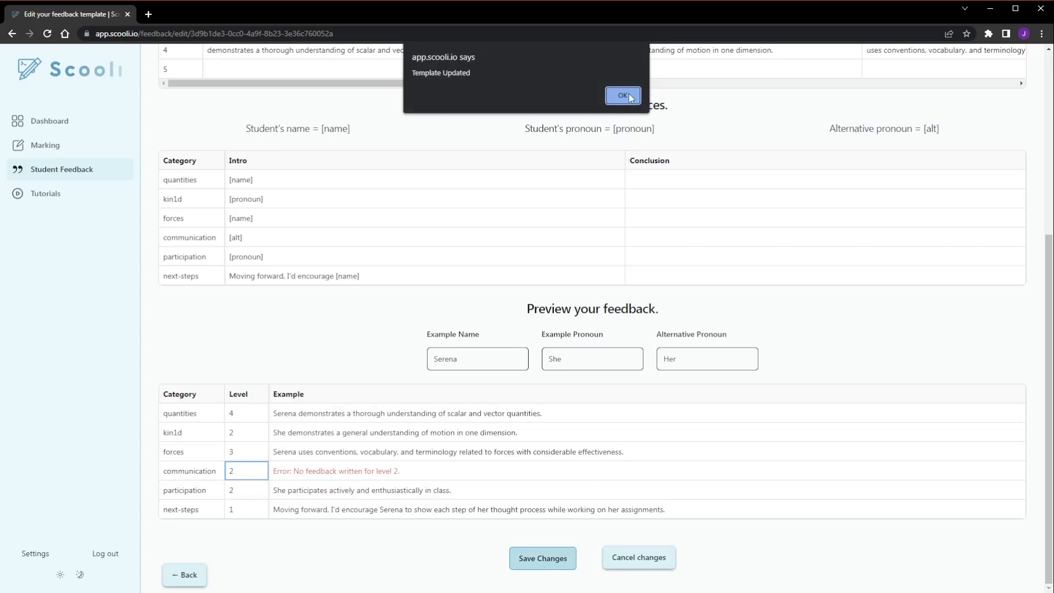